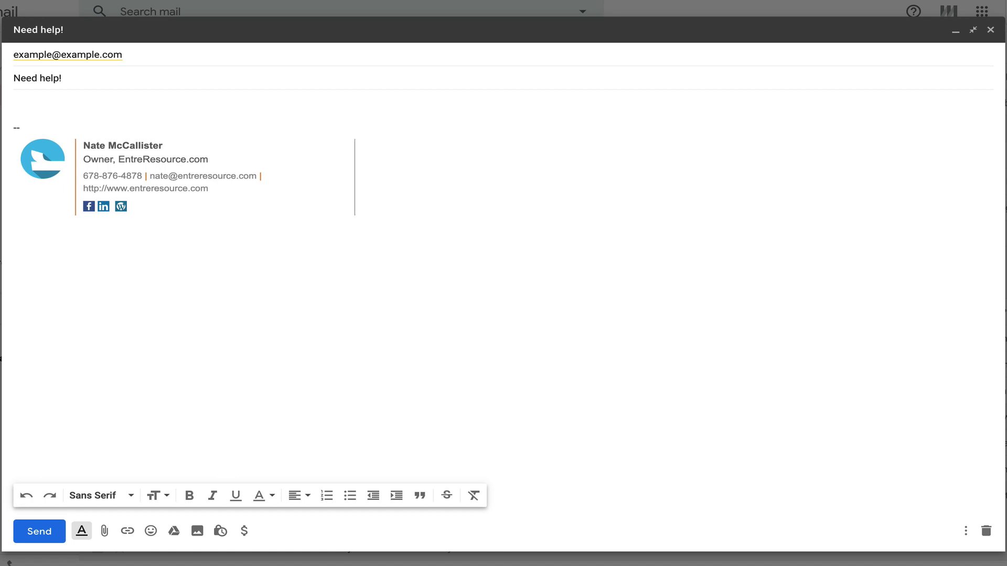
- On the first body line, expand the tte phone number snippet, then delete it
{"action": "left_click", "coordinate": [223, 77]}
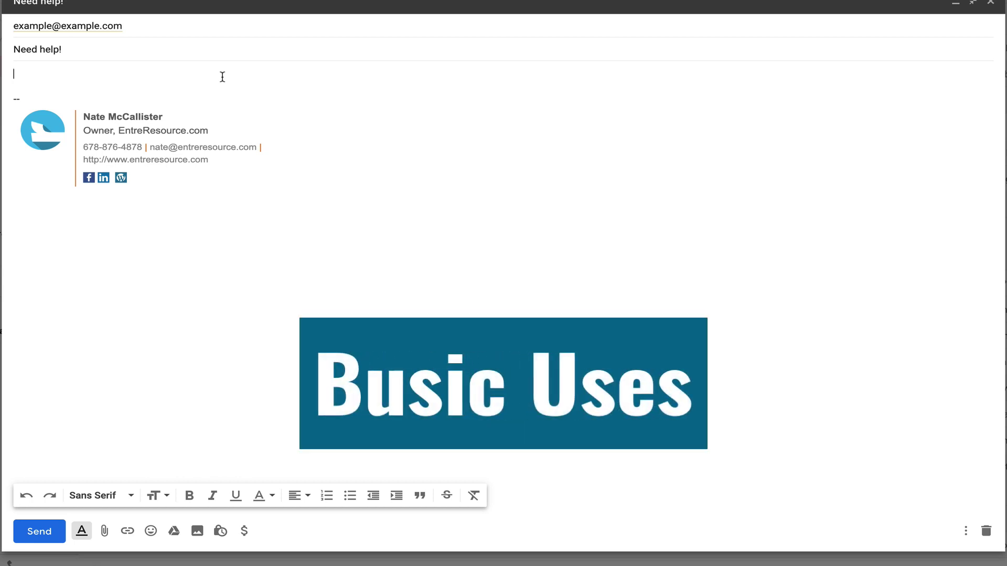
{"action": "type", "text": "tte"}
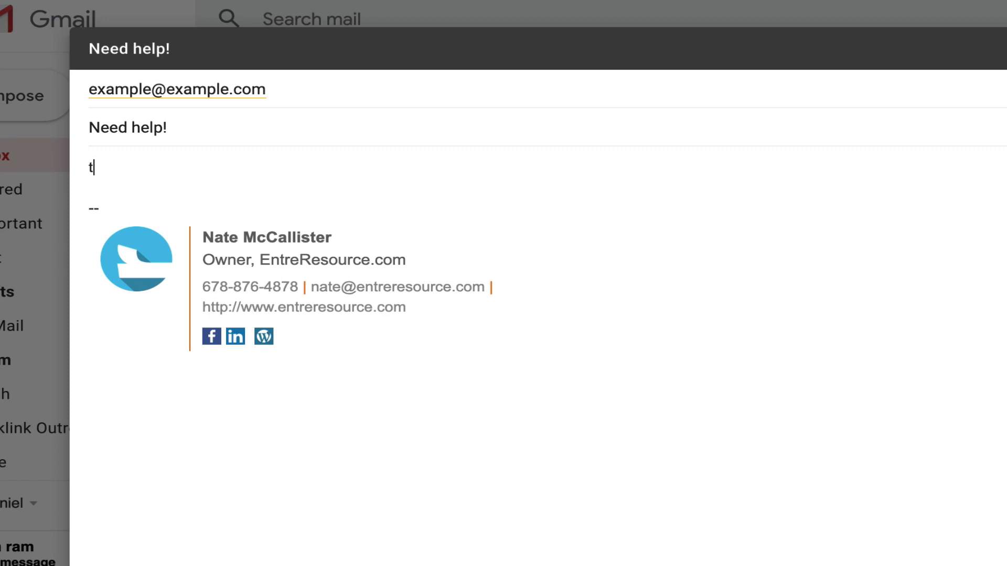
{"action": "key", "text": "BackSpace"}
{"action": "key", "text": "BackSpace"}
{"action": "key", "text": "BackSpace"}
{"action": "key", "text": "ctrl+v"}
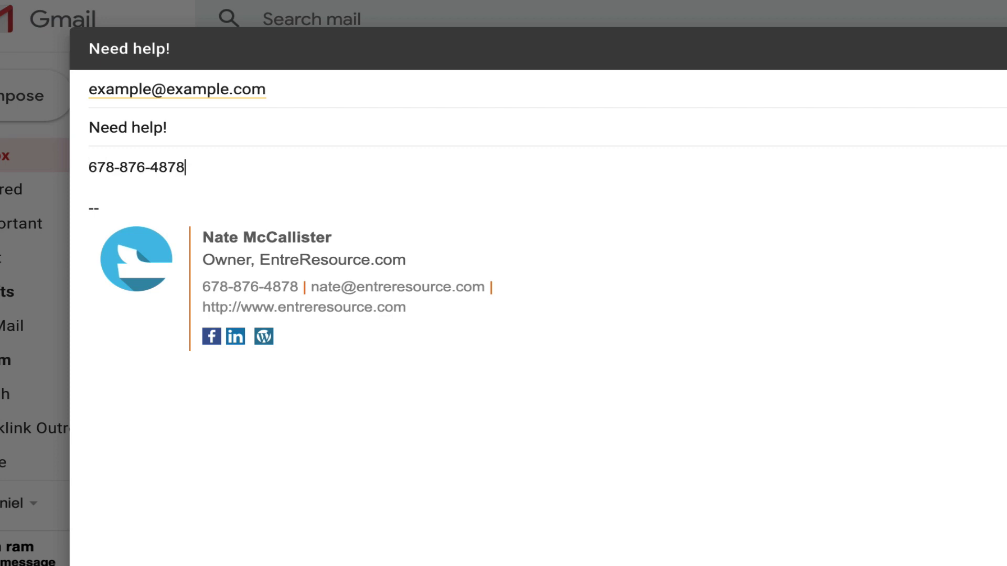
{"action": "key", "text": "shift+Home"}
{"action": "key", "text": "BackSpace"}
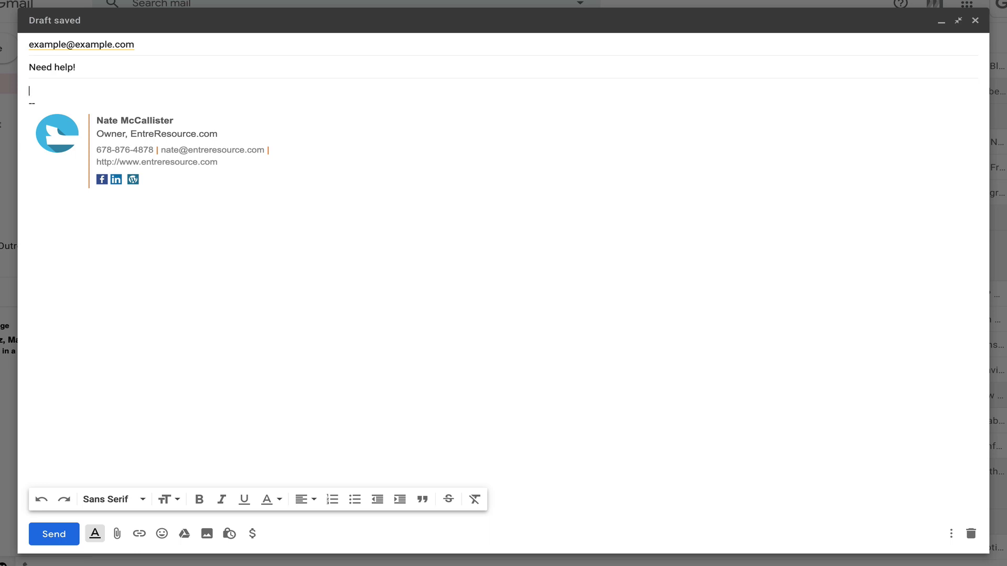
- Try and delete the erhom domain and ytstud YouTube studio snippets, then expand $thrivecart into the thrive-cart link
{"action": "type", "text": "erhom"}
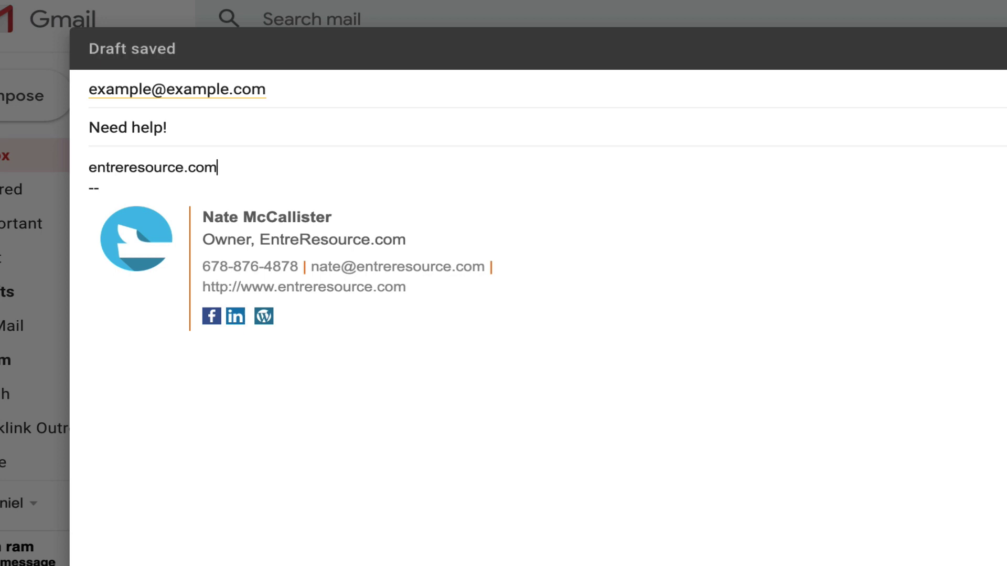
{"action": "key", "text": "shift+Home"}
{"action": "key", "text": "BackSpace"}
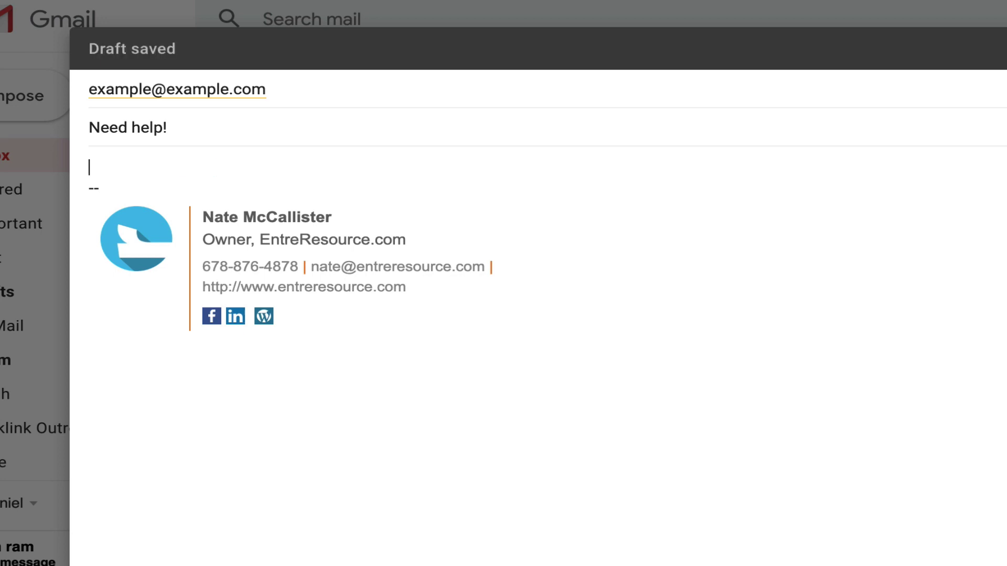
{"action": "type", "text": "ytstud"}
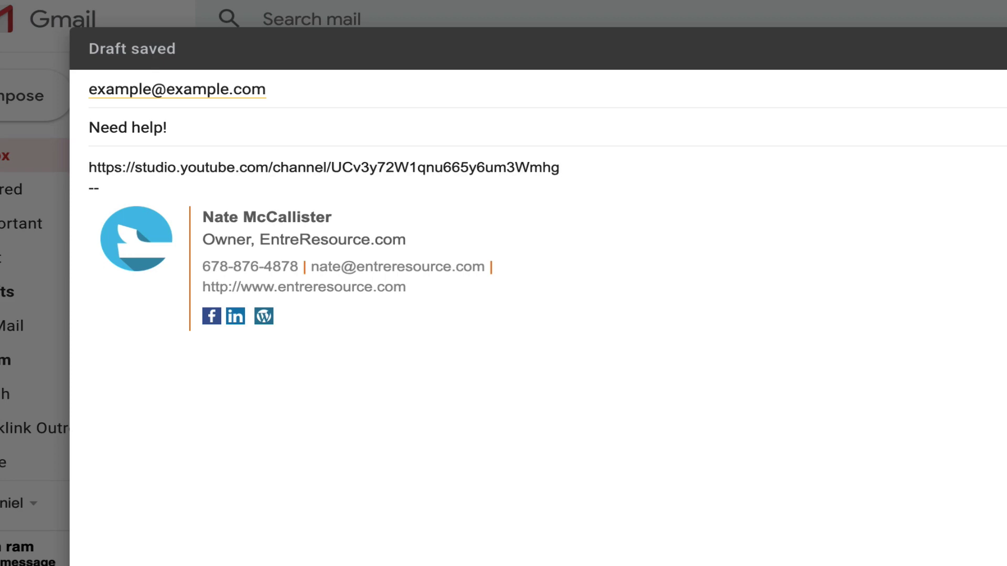
{"action": "key", "text": "shift+Home"}
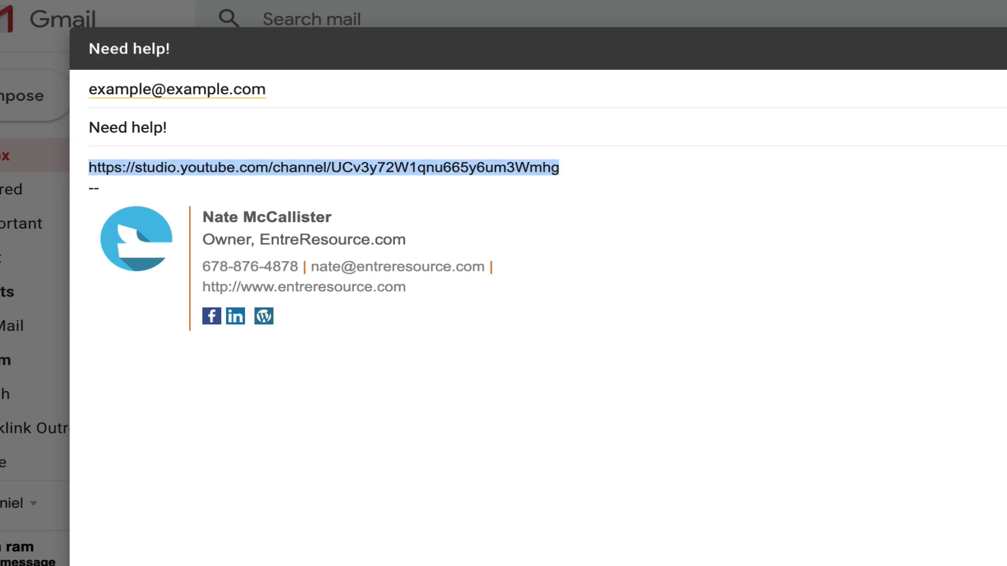
{"action": "key", "text": "BackSpace"}
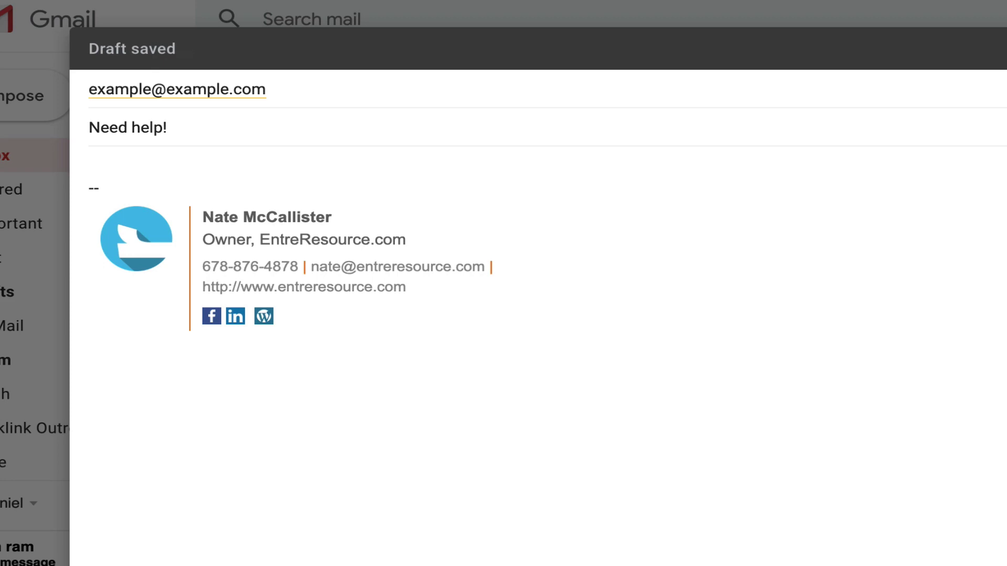
{"action": "type", "text": "$thrivecart"}
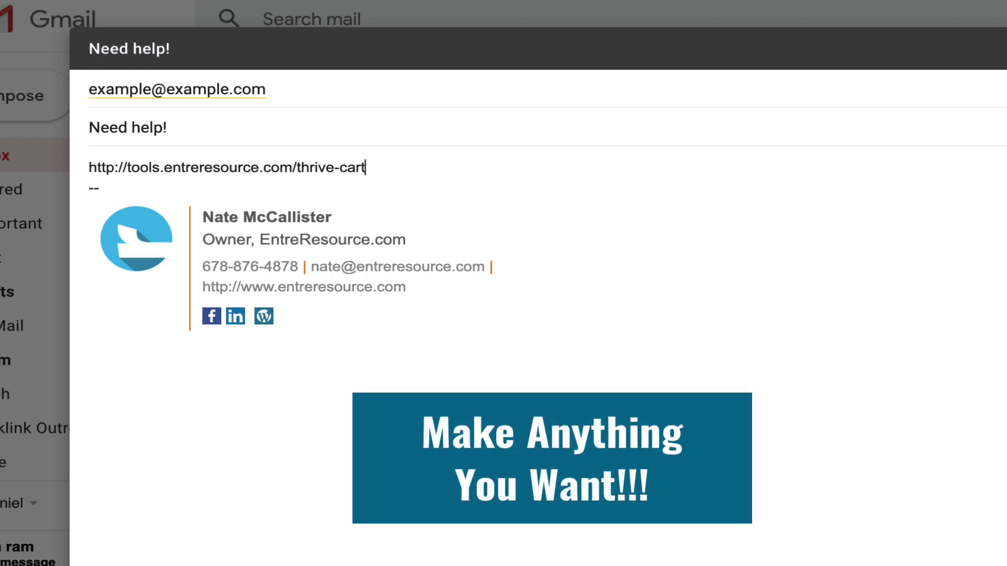
- Delete the thrive-cart link and extend the subject to 'Need help! Choose file ?!?!'
{"action": "key", "text": "shift+Home"}
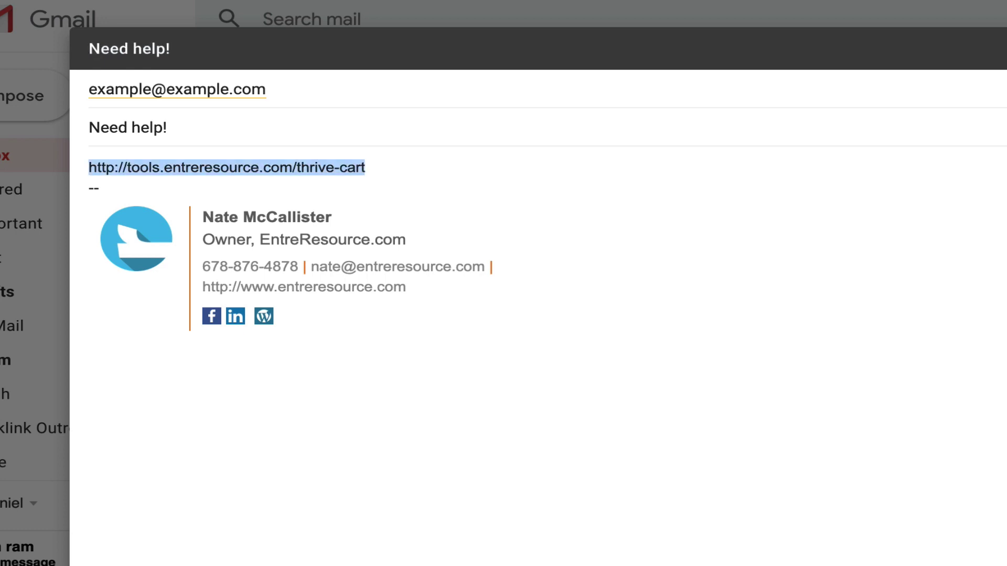
{"action": "key", "text": "BackSpace"}
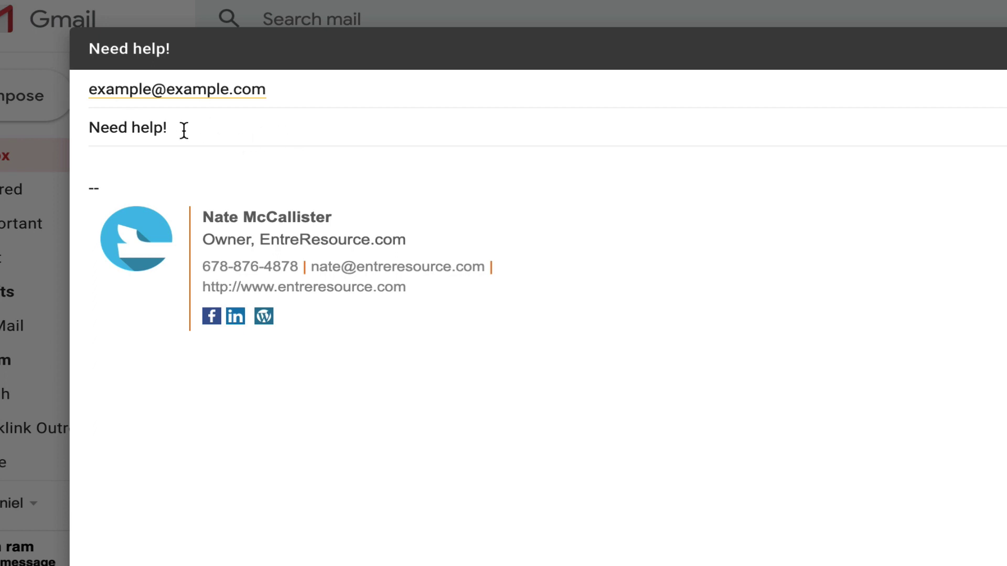
{"action": "left_click", "coordinate": [184, 130]}
{"action": "type", "text": "Choose file ?!?!"}
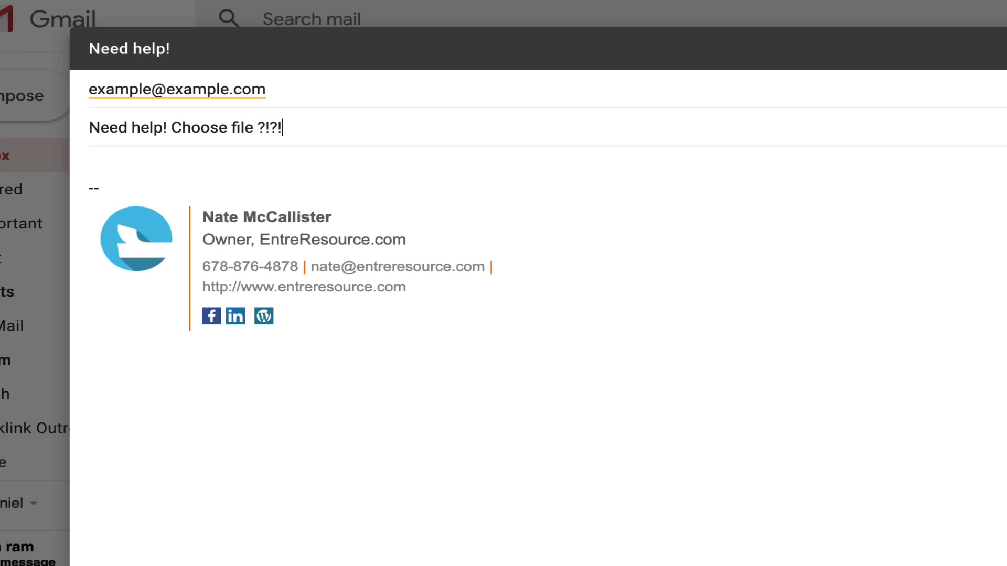
{"action": "left_click", "coordinate": [161, 172]}
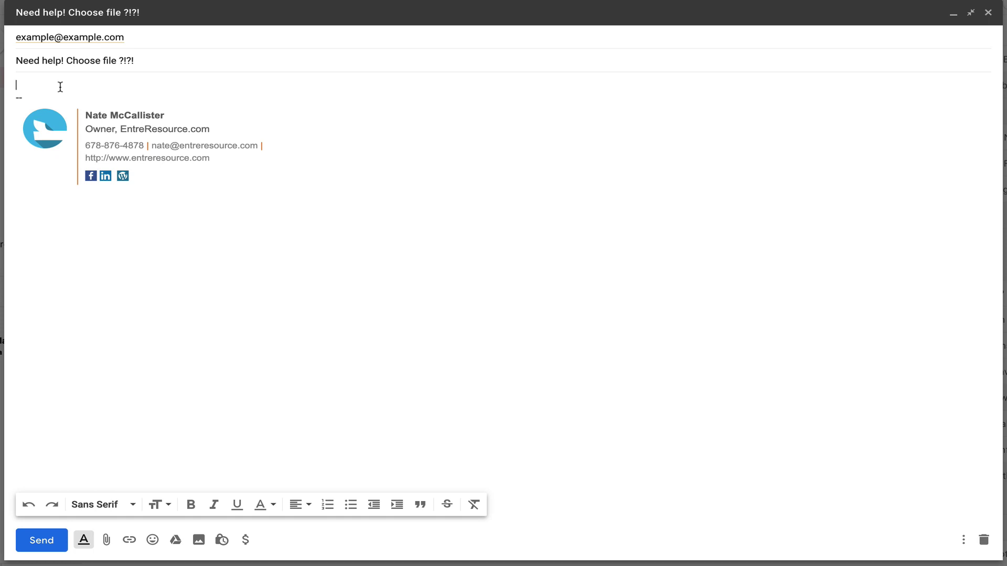
{"action": "type", "text": "@sspro"}
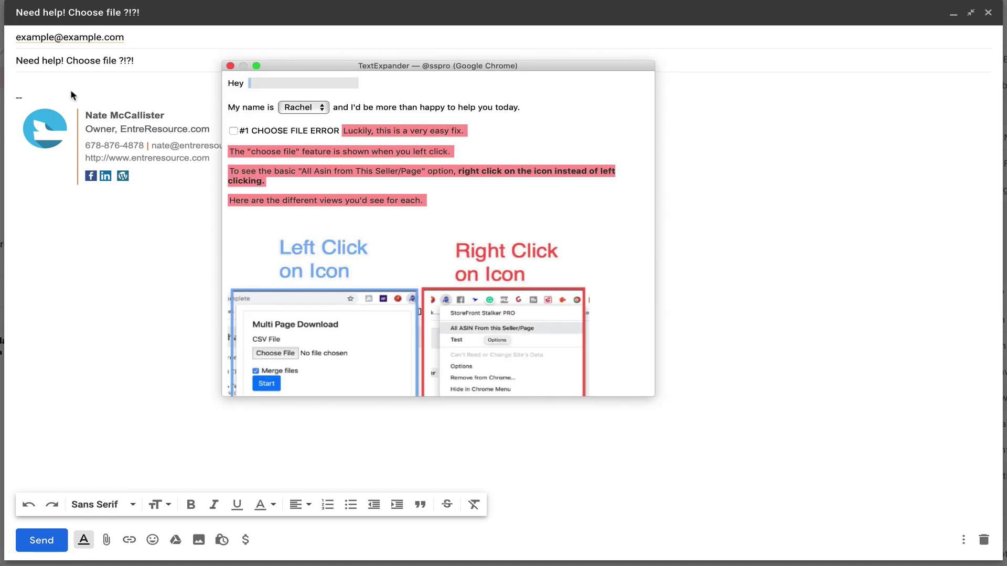
{"action": "scroll", "coordinate": [328, 203], "scroll_direction": "down", "scroll_amount": 5}
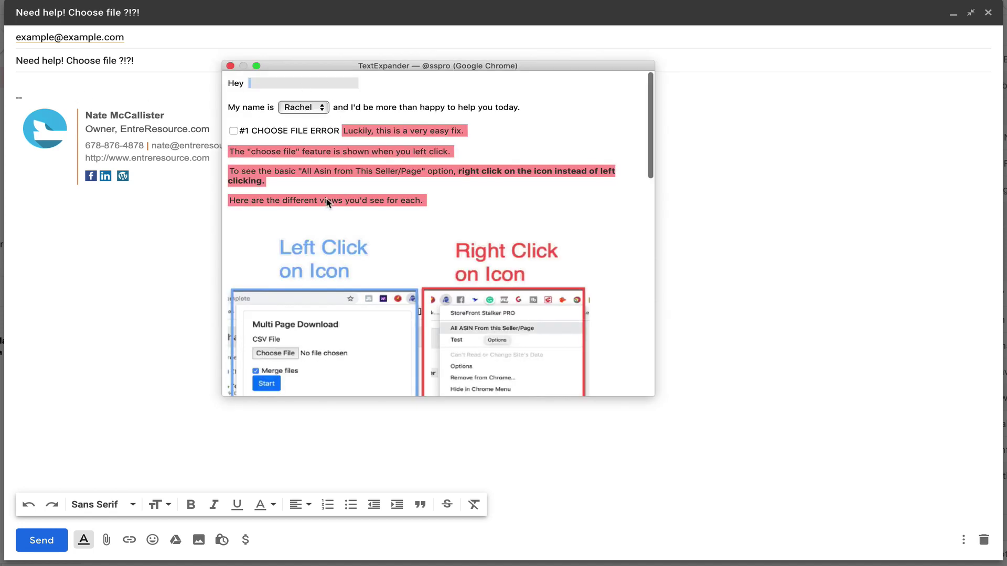
{"action": "scroll", "coordinate": [327, 203], "scroll_direction": "down", "scroll_amount": 15}
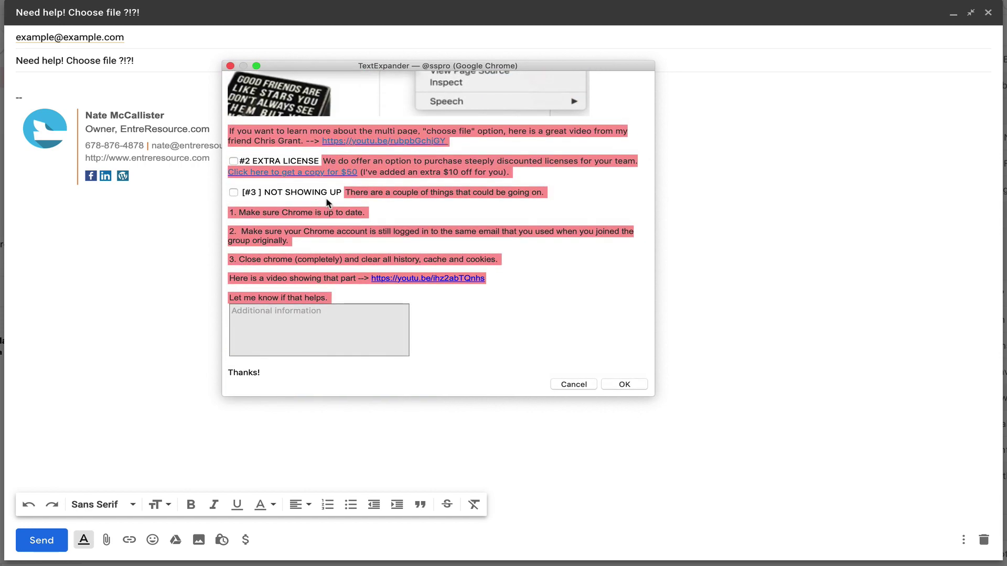
{"action": "scroll", "coordinate": [326, 203], "scroll_direction": "up", "scroll_amount": 15}
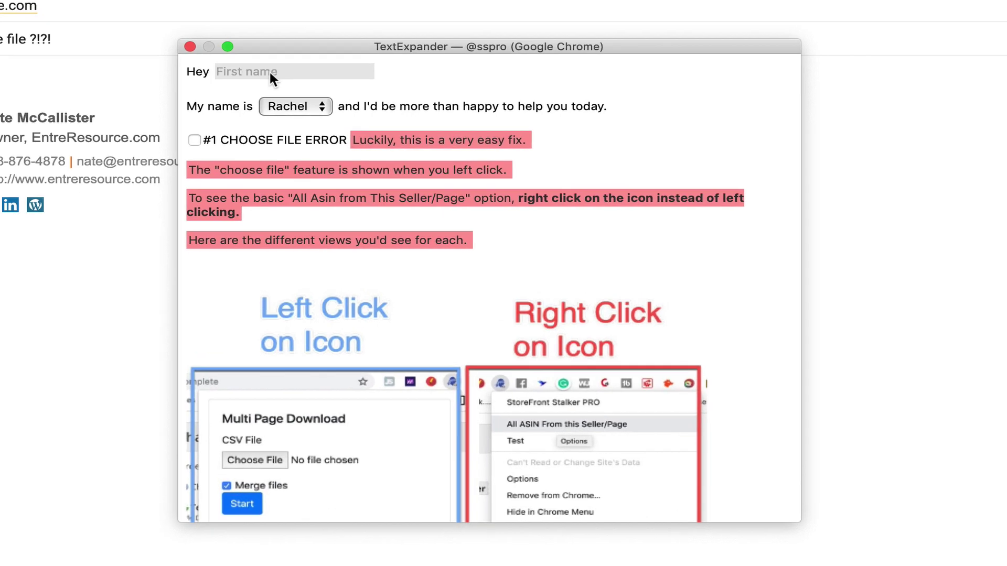
- Enter 'Example Name!' as the first name and pick a different sender name
{"action": "type", "text": "Example Name!"}
{"action": "left_click", "coordinate": [293, 103]}
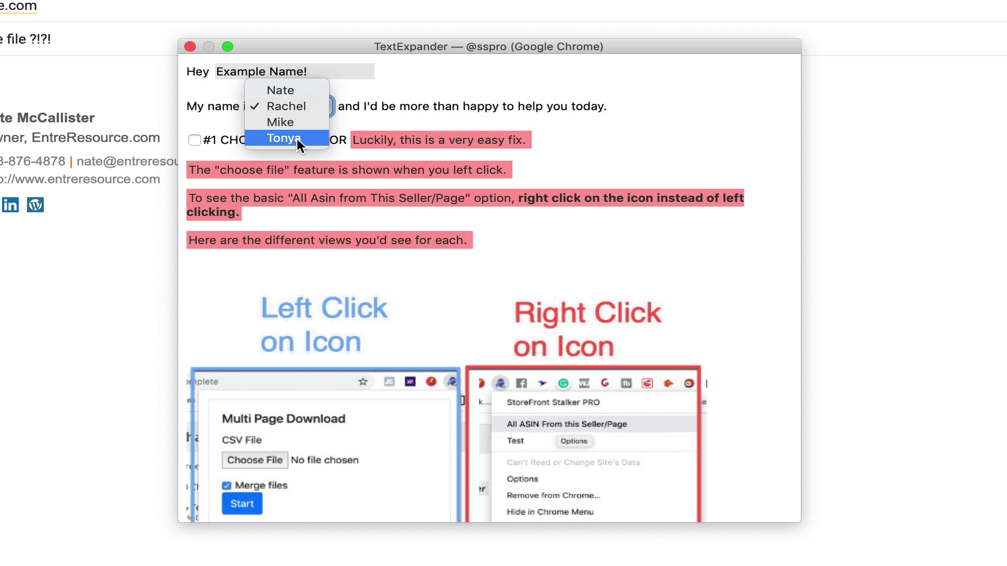
{"action": "left_click", "coordinate": [301, 88]}
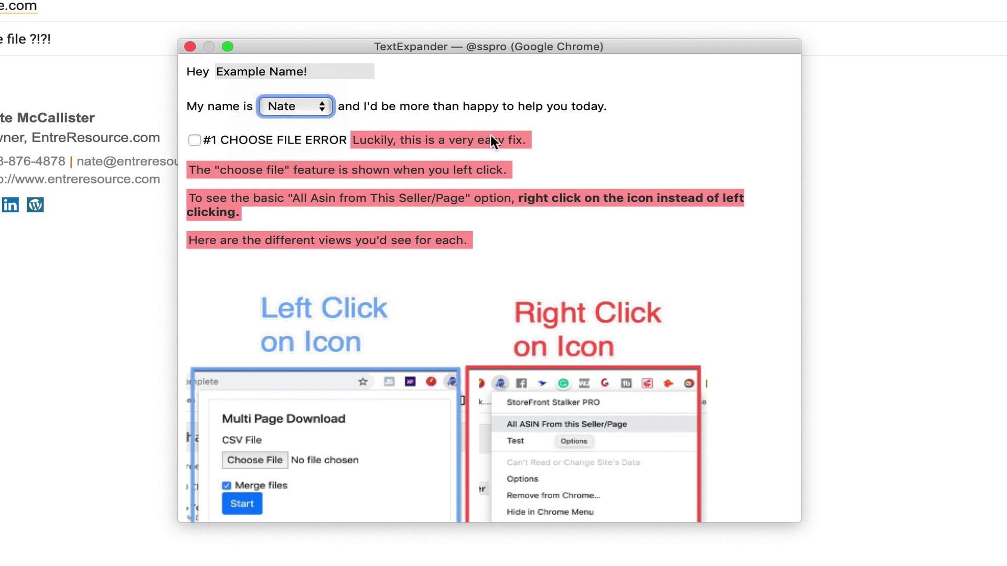
{"action": "left_click", "coordinate": [475, 88]}
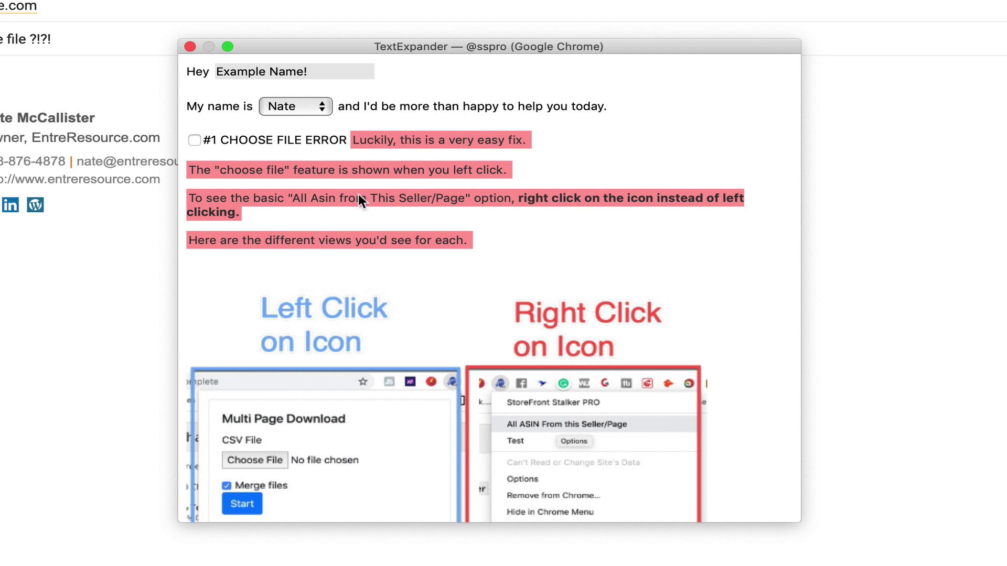
{"action": "left_click", "coordinate": [194, 140]}
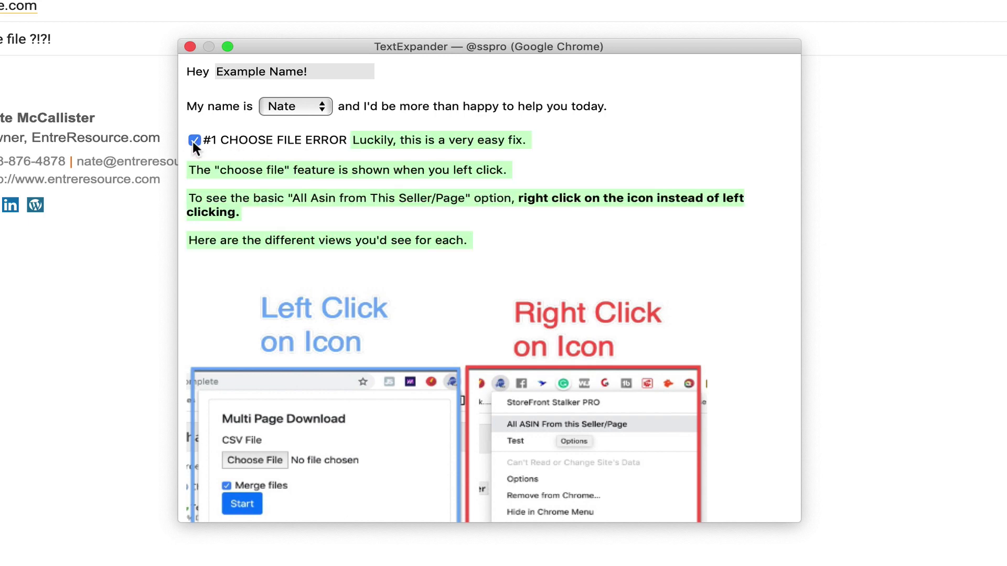
{"action": "left_click", "coordinate": [193, 140]}
{"action": "scroll", "coordinate": [322, 237], "scroll_direction": "down", "scroll_amount": 15}
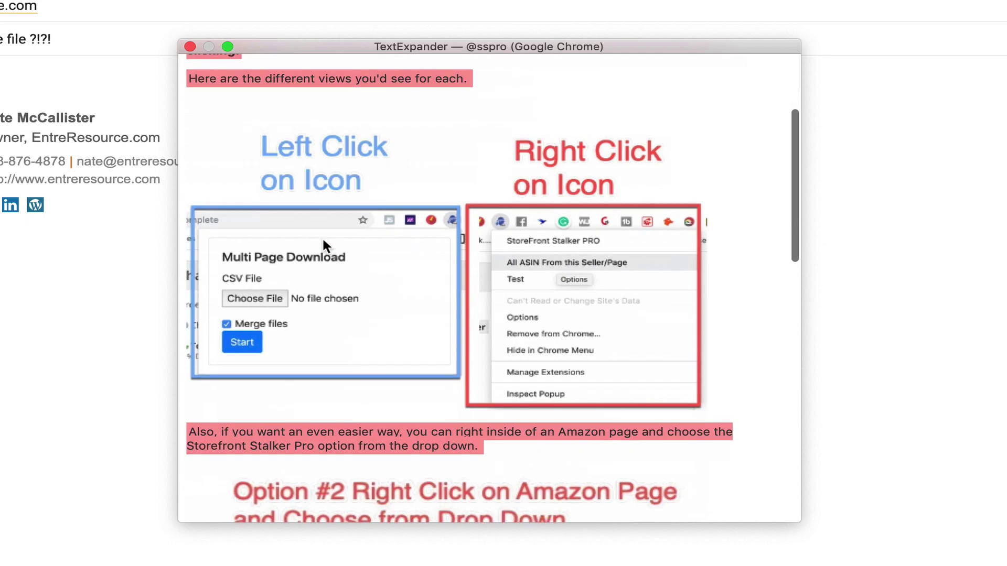
{"action": "scroll", "coordinate": [257, 272], "scroll_direction": "up", "scroll_amount": 15}
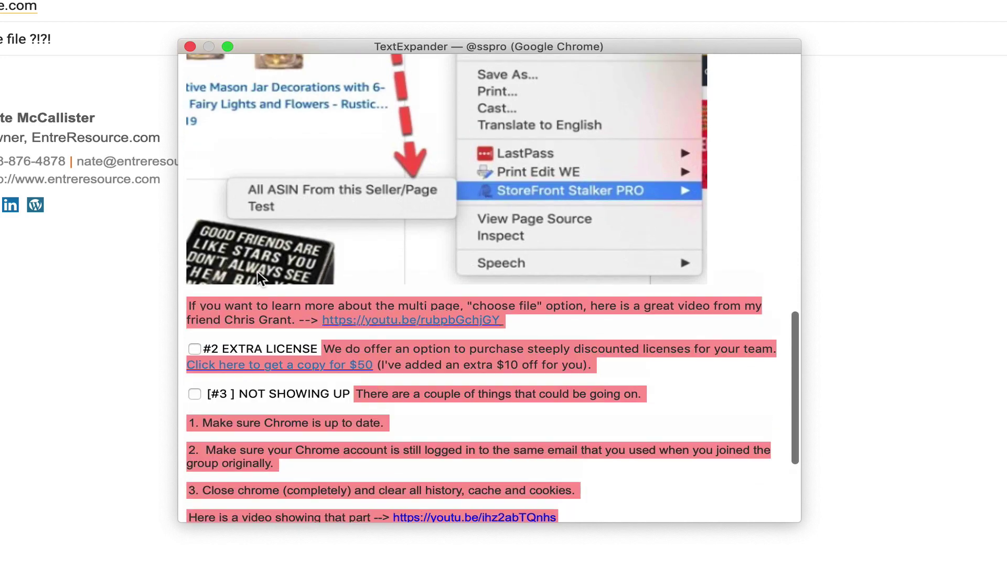
{"action": "scroll", "coordinate": [283, 283], "scroll_direction": "down", "scroll_amount": 15}
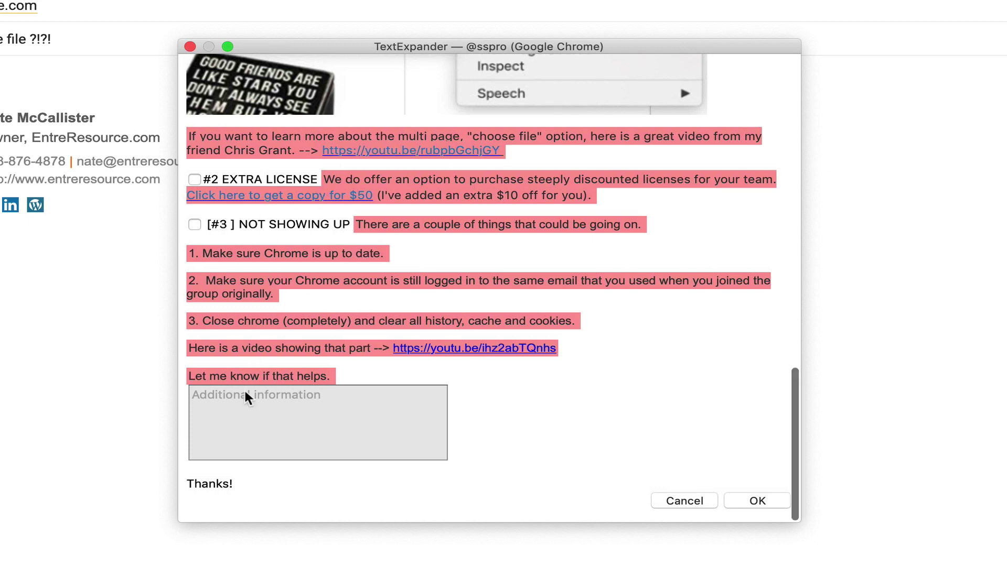
- Tick #1 CHOOSE FILE ERROR, add 'Let me know if you need anything else!' and insert the reply
{"action": "left_click", "coordinate": [258, 409]}
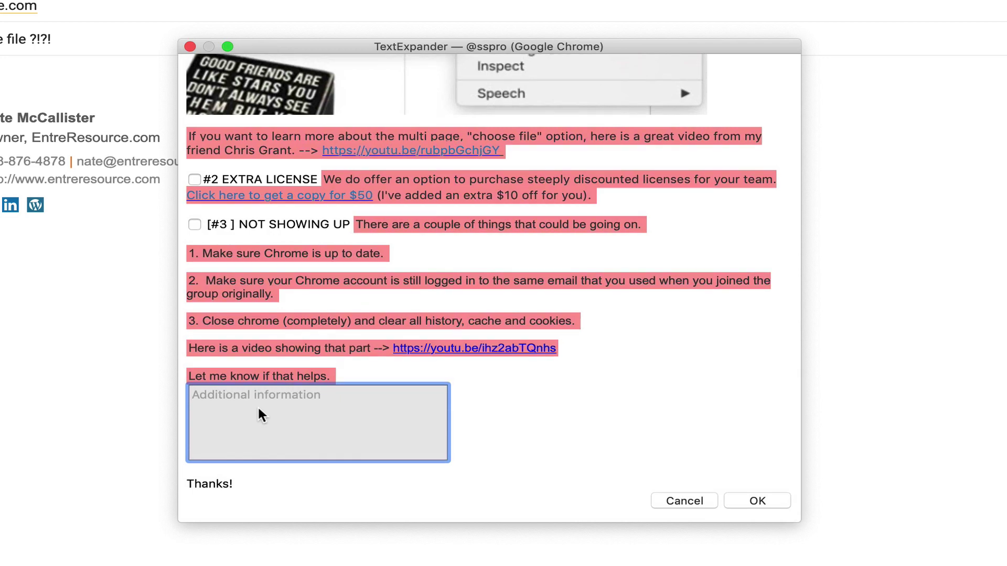
{"action": "scroll", "coordinate": [257, 404], "scroll_direction": "up", "scroll_amount": 15}
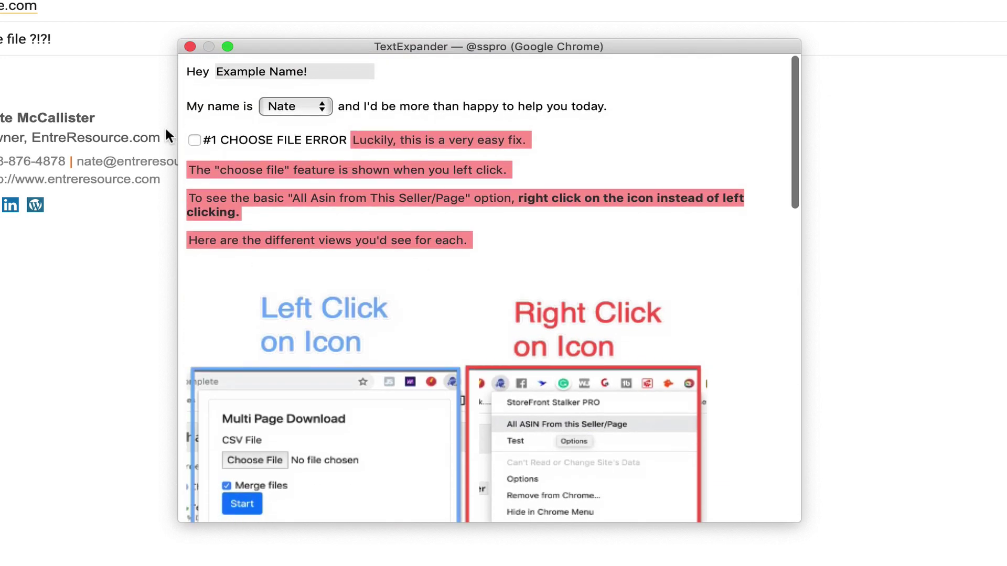
{"action": "left_click", "coordinate": [194, 140]}
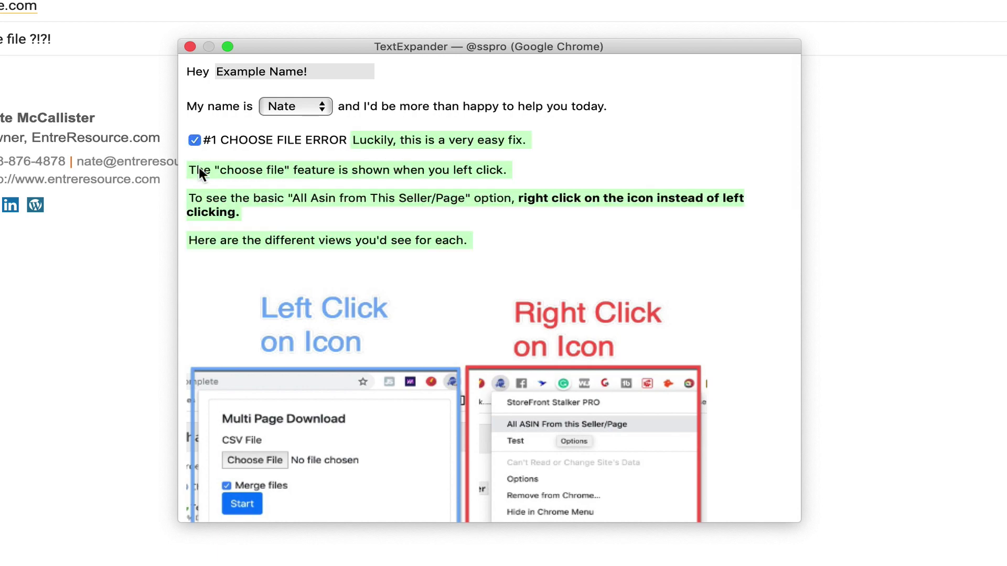
{"action": "scroll", "coordinate": [272, 187], "scroll_direction": "down", "scroll_amount": 15}
{"action": "left_click", "coordinate": [256, 395]}
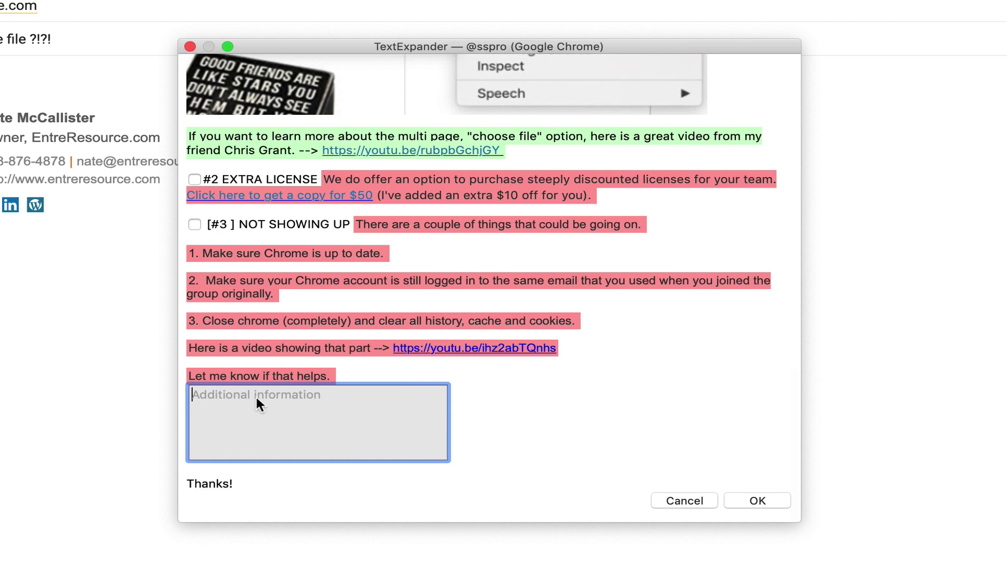
{"action": "type", "text": "Let me know if you need anything else!"}
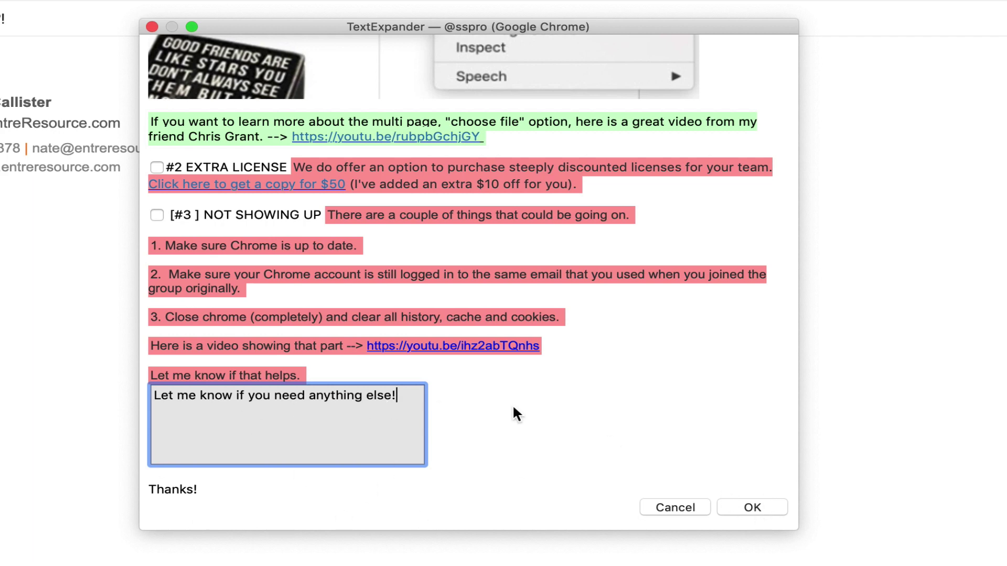
{"action": "left_click", "coordinate": [743, 506]}
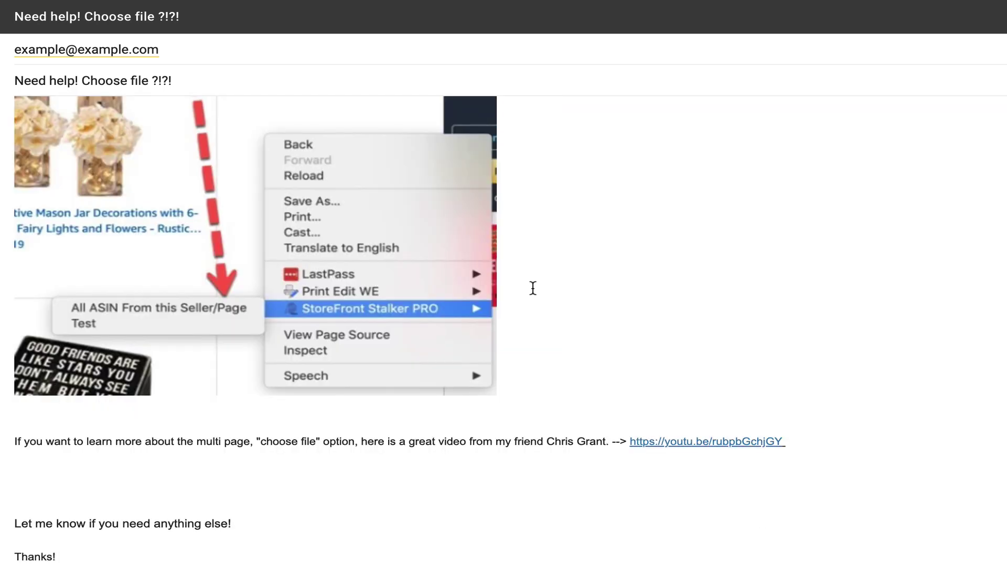
- Scroll through the draft's expanded choose-file reply and select the signature block
{"action": "scroll", "coordinate": [532, 288], "scroll_direction": "up", "scroll_amount": 4}
{"action": "scroll", "coordinate": [533, 288], "scroll_direction": "up", "scroll_amount": 8}
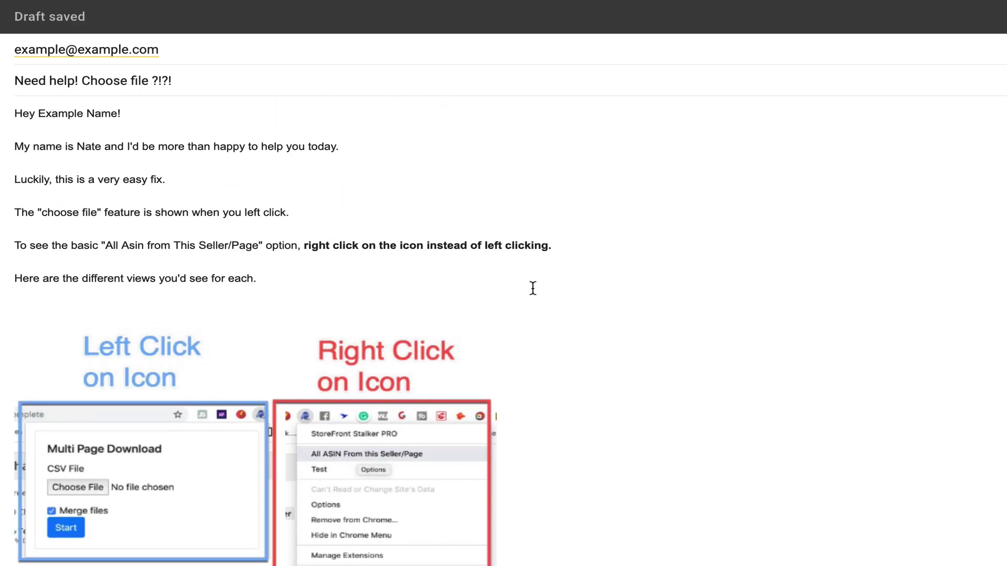
{"action": "scroll", "coordinate": [533, 288], "scroll_direction": "down", "scroll_amount": 12}
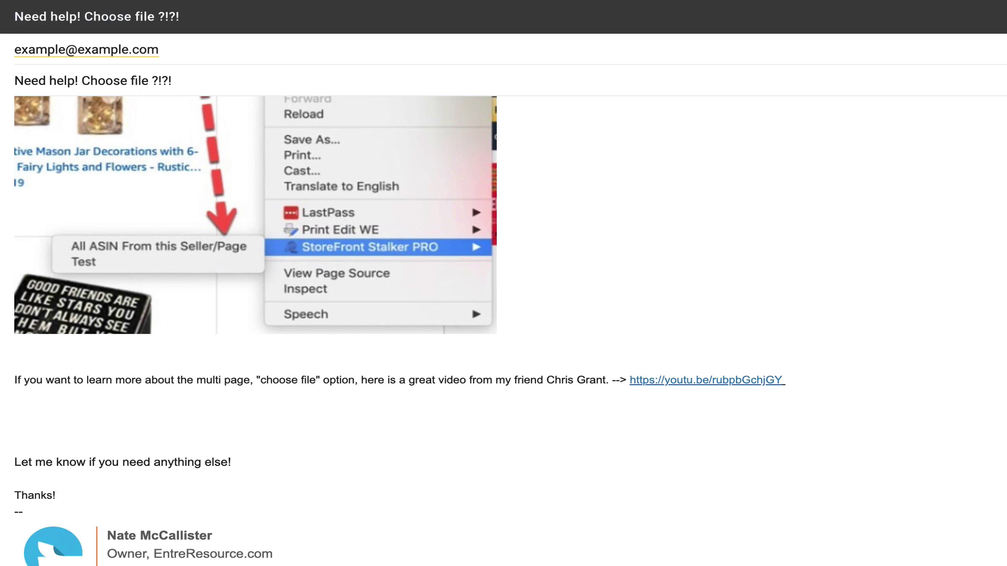
{"action": "left_click_drag", "start_coordinate": [278, 564], "coordinate": [23, 529]}
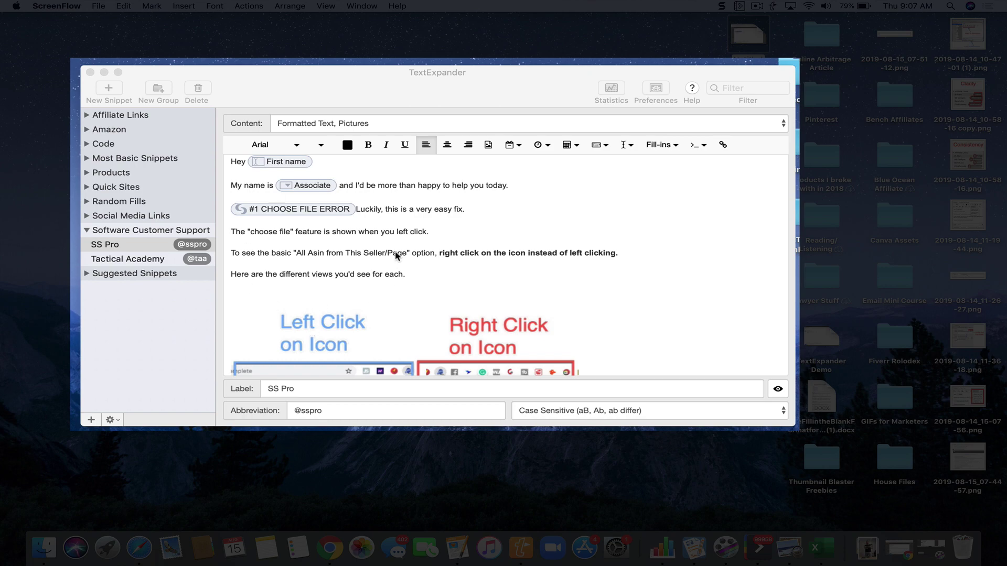
- Type a comma after the 'Hey' First name fill-in and remove the extra blank lines beneath
{"action": "scroll", "coordinate": [386, 257], "scroll_direction": "down", "scroll_amount": 10}
{"action": "scroll", "coordinate": [386, 257], "scroll_direction": "down", "scroll_amount": 5}
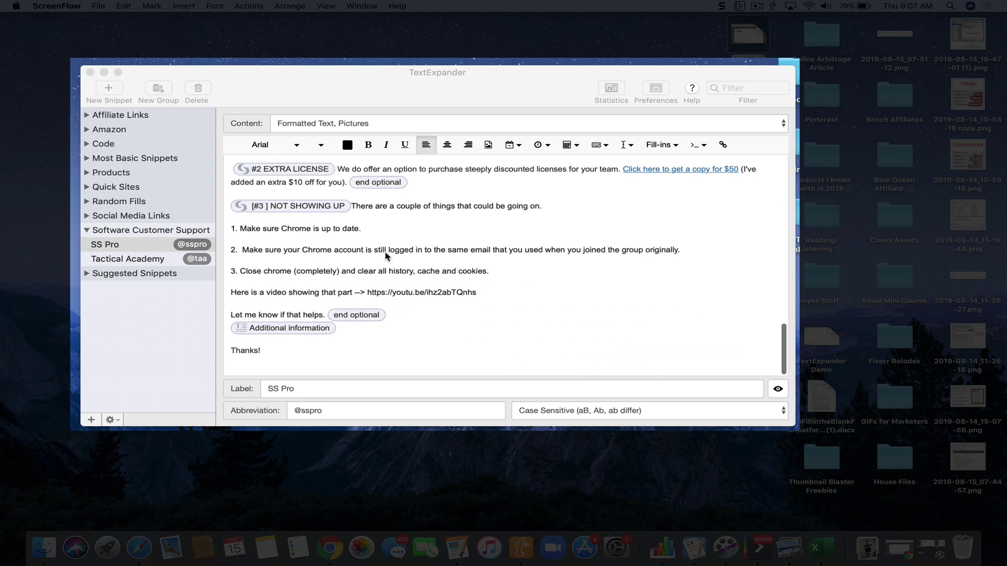
{"action": "scroll", "coordinate": [387, 257], "scroll_direction": "up", "scroll_amount": 20}
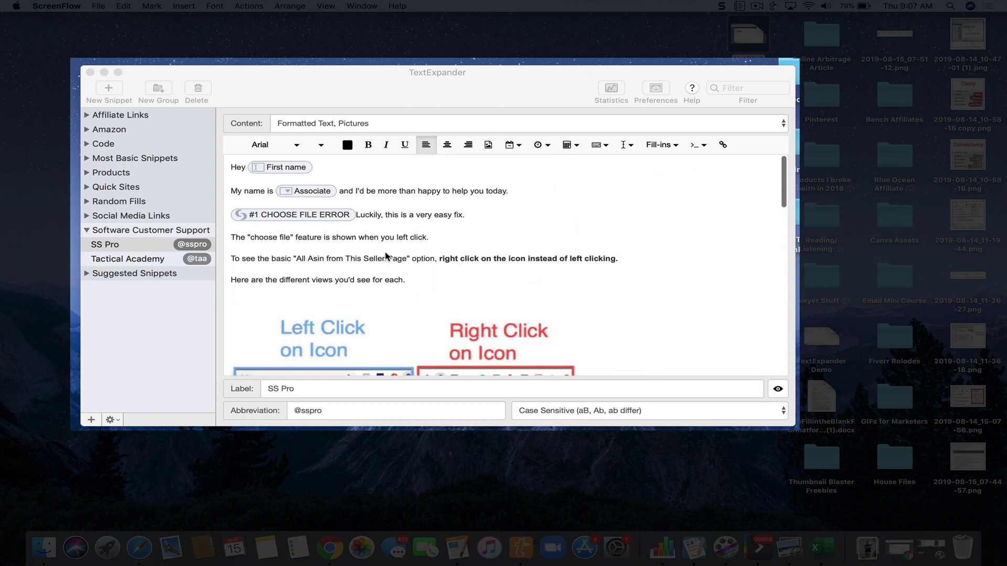
{"action": "left_click", "coordinate": [322, 167]}
{"action": "key", "text": "shift+Right"}
{"action": "type", "text": ","}
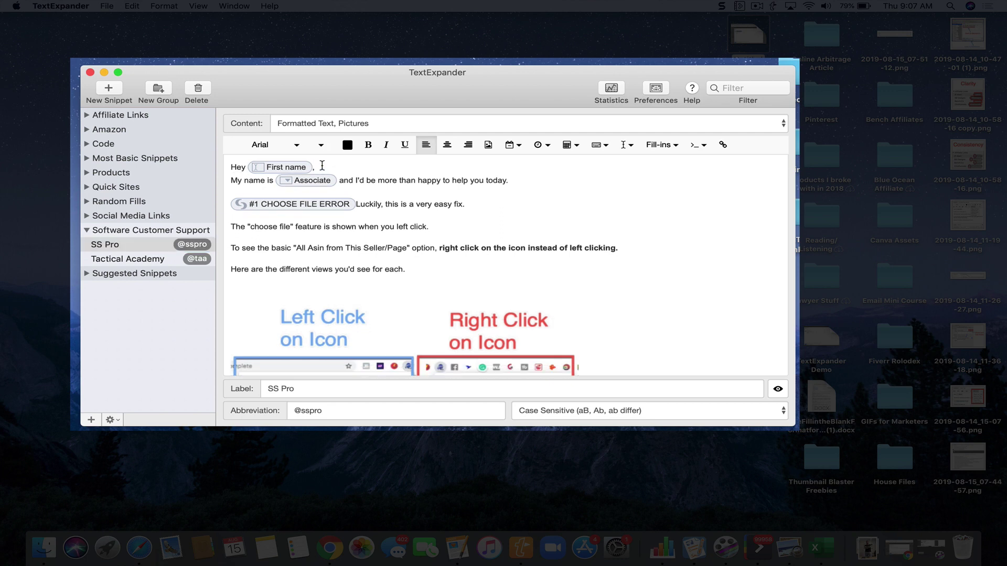
{"action": "key", "text": "Return"}
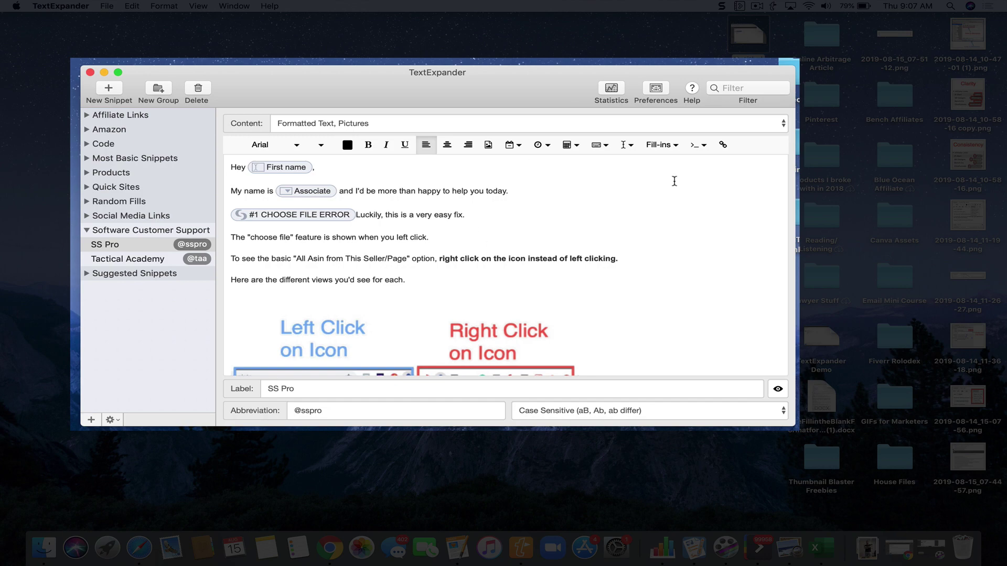
{"action": "key", "text": "Return"}
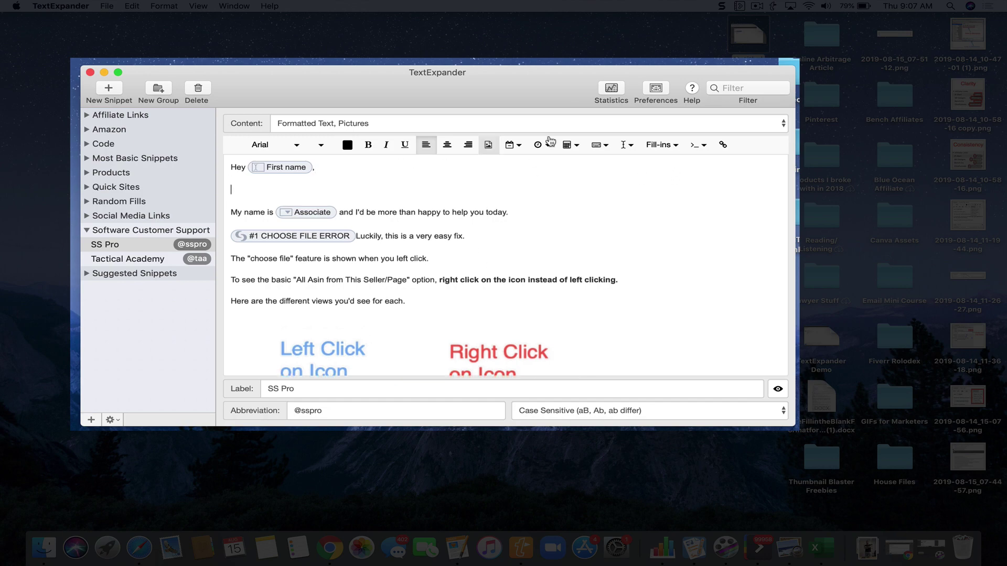
{"action": "left_click", "coordinate": [662, 144]}
{"action": "key", "text": "Escape"}
{"action": "key", "text": "BackSpace"}
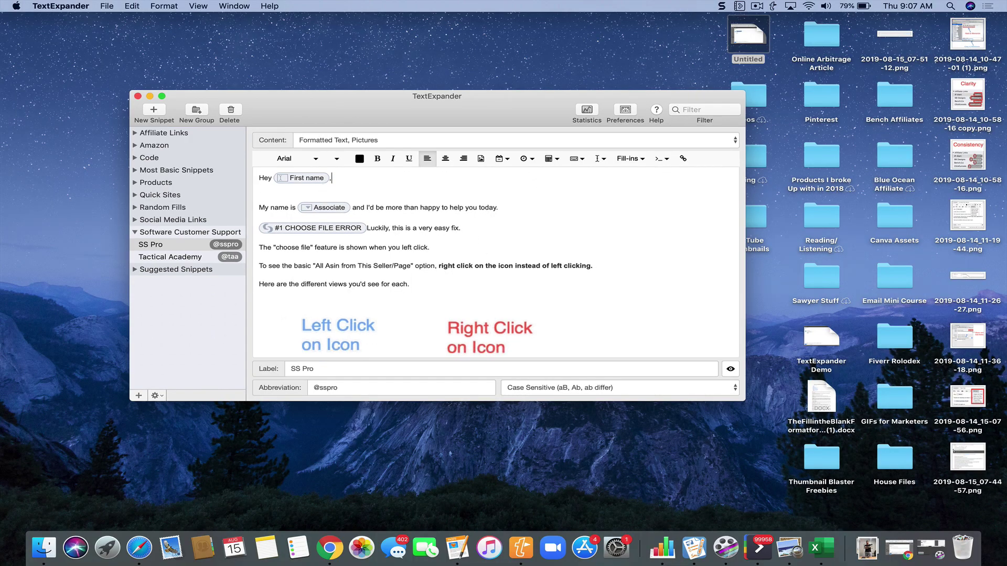
{"action": "key", "text": "Delete"}
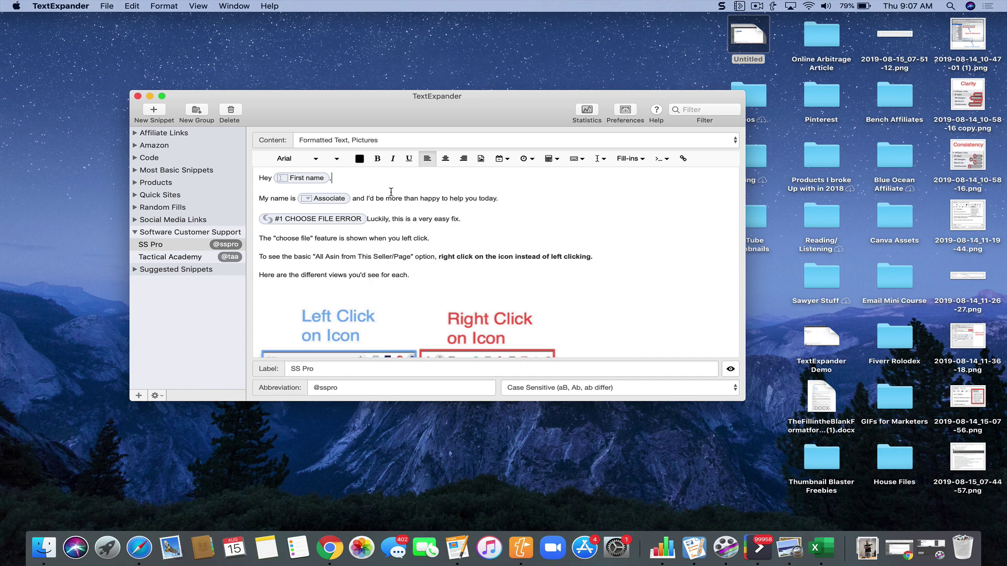
- Open CK PreHeader in the Code group, copy its <preheader> abbreviation, and switch to Notes
{"action": "left_click", "coordinate": [154, 158]}
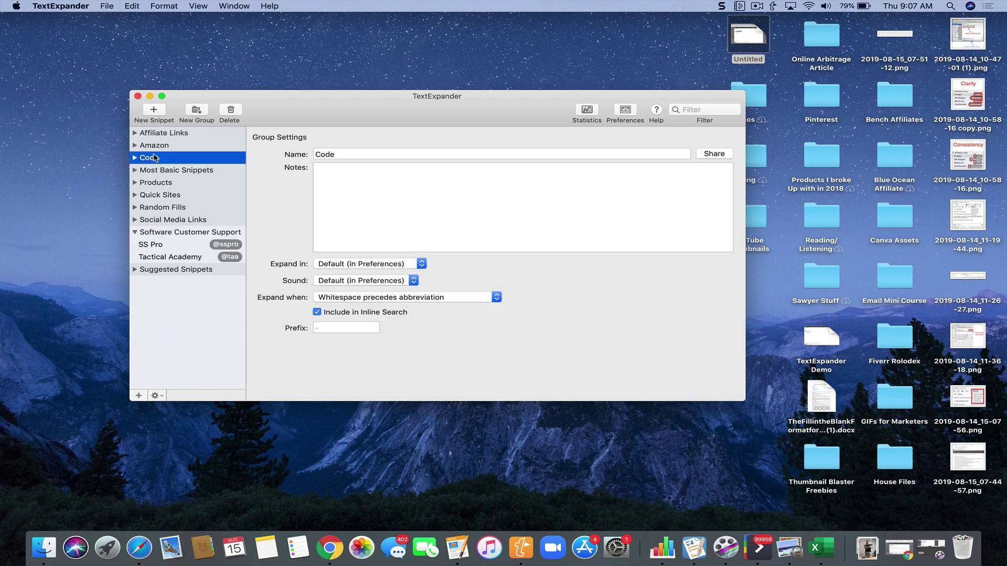
{"action": "left_click", "coordinate": [135, 157]}
{"action": "left_click", "coordinate": [171, 170]}
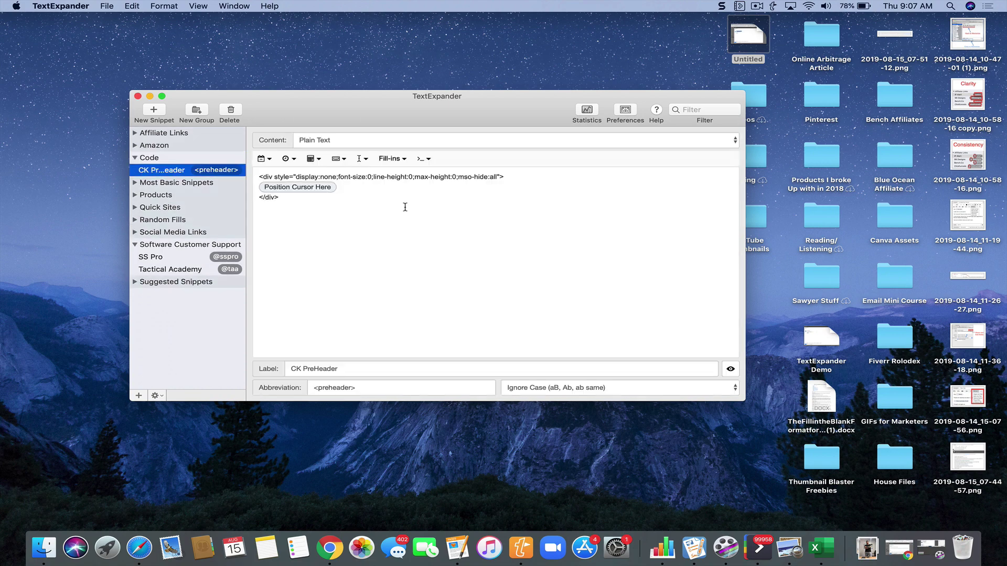
{"action": "left_click_drag", "start_coordinate": [337, 200], "coordinate": [246, 175]}
{"action": "left_click", "coordinate": [397, 290]}
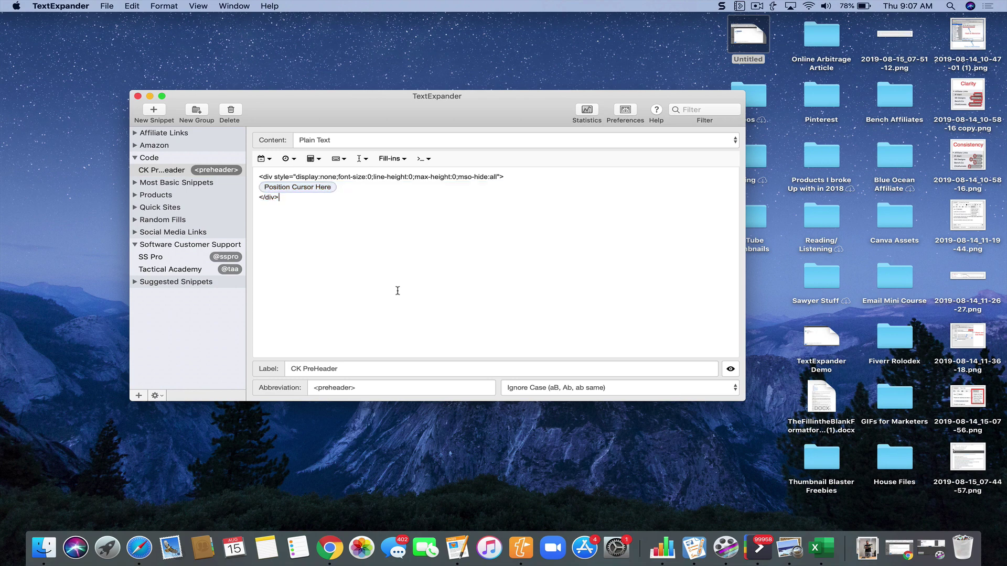
{"action": "triple_click", "coordinate": [362, 387]}
{"action": "key", "text": "super+c"}
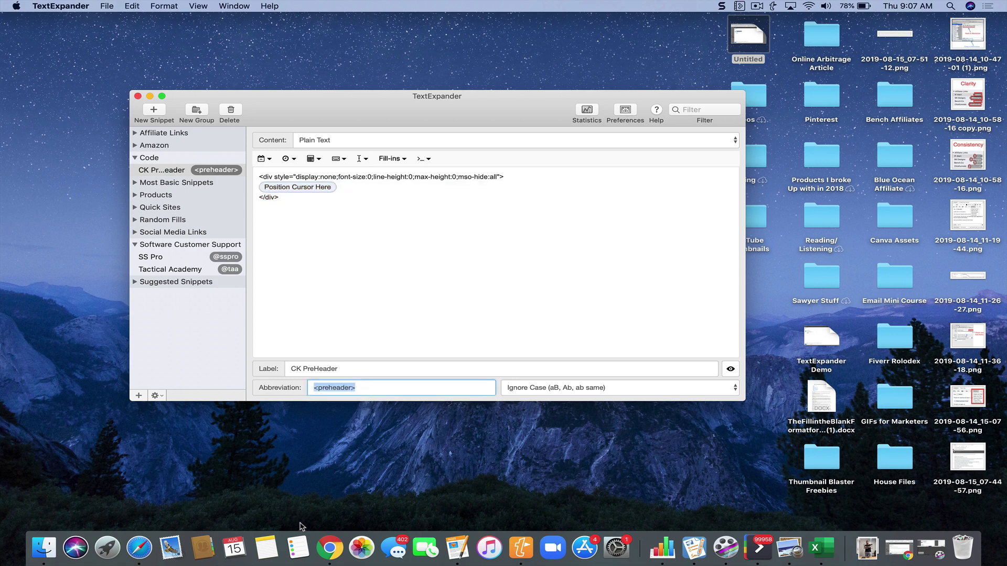
{"action": "left_click", "coordinate": [266, 546]}
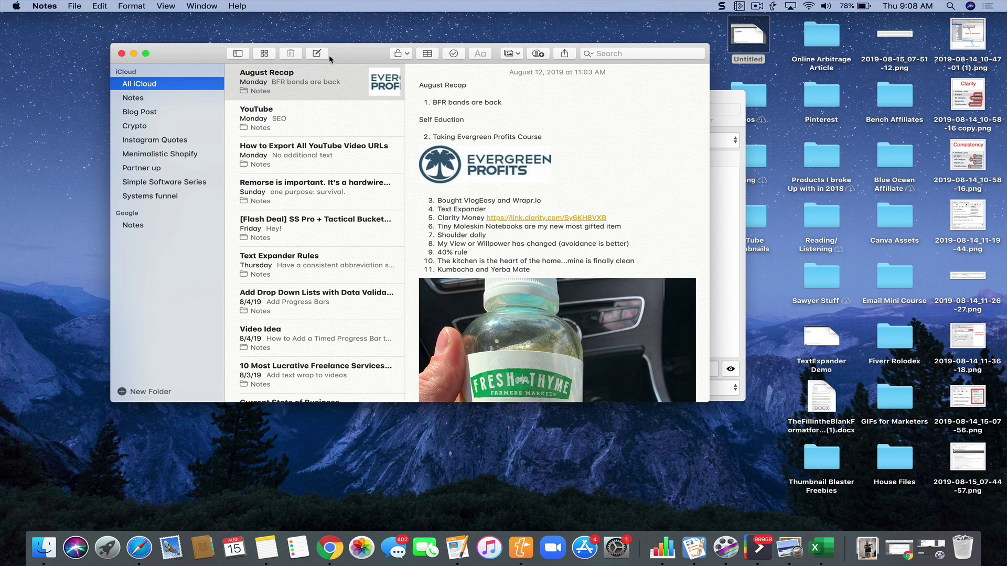
- In a new note, expand <preheader and type 'Yeah this is really freaking cool!' inside the div
{"action": "left_click", "coordinate": [315, 54]}
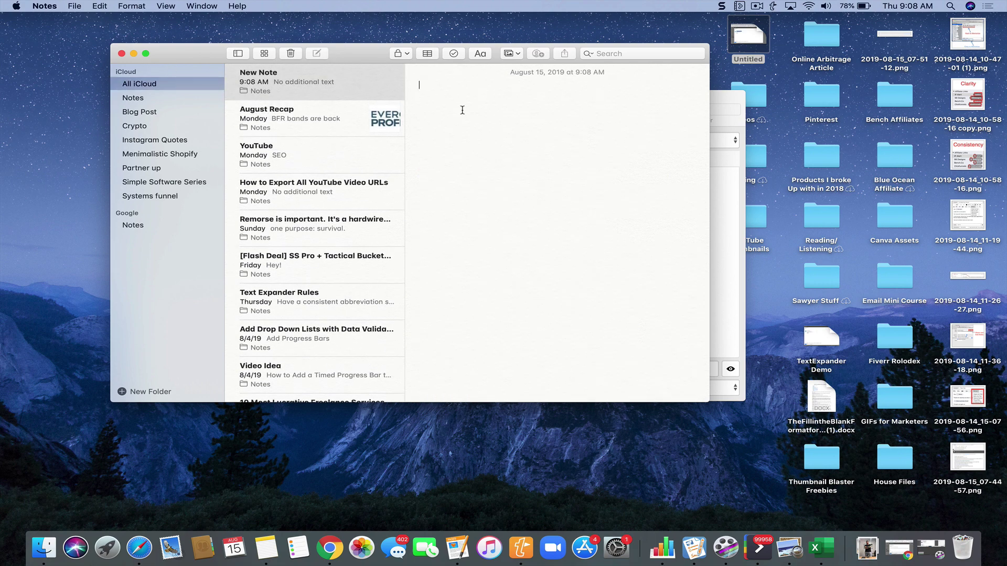
{"action": "type", "text": "<PR"}
{"action": "key", "text": "BackSpace"}
{"action": "key", "text": "BackSpace"}
{"action": "type", "text": "preheader"}
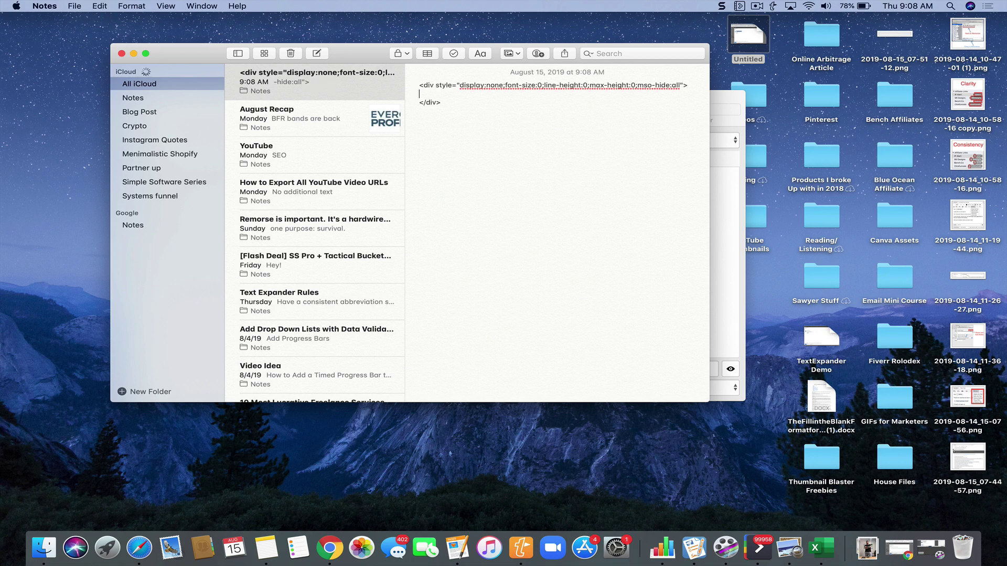
{"action": "type", "text": "Yeah this is really freaking cool!"}
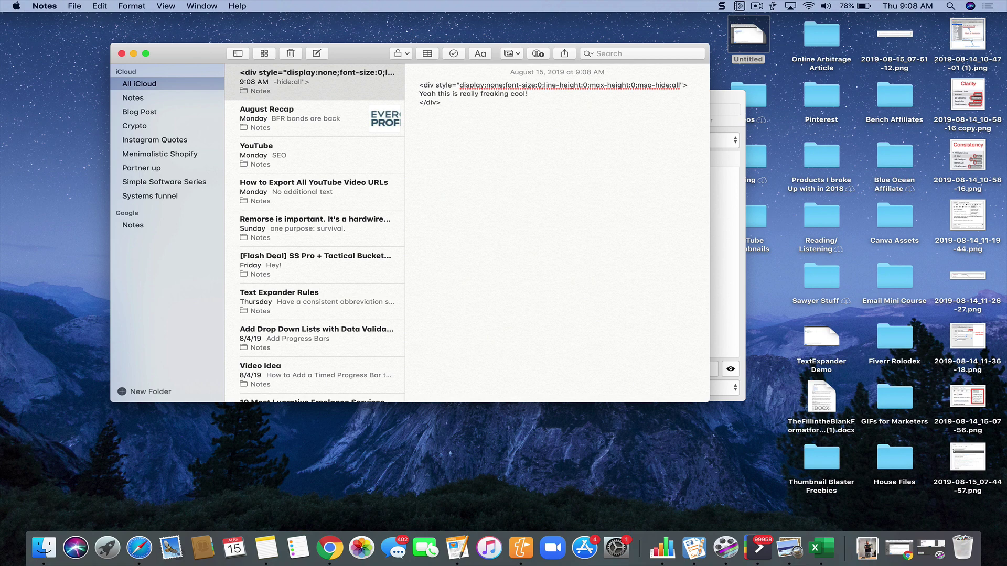